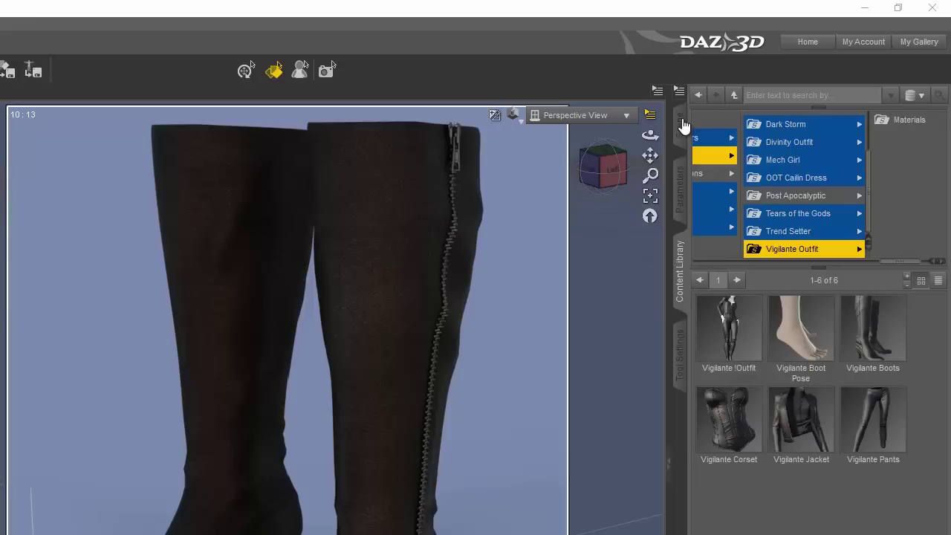
Select the Vigilante Boots in the Scene pane
left_click(689, 117)
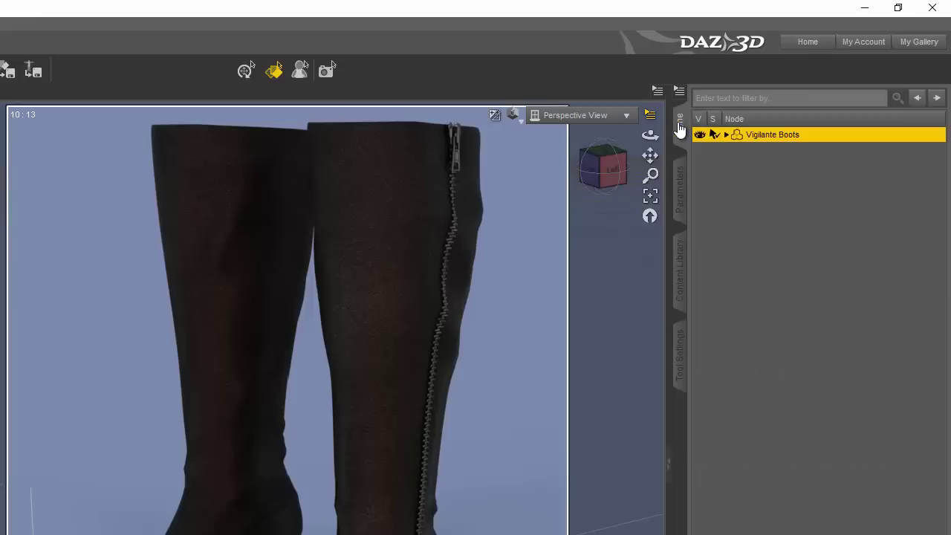
left_click(772, 148)
left_click(768, 135)
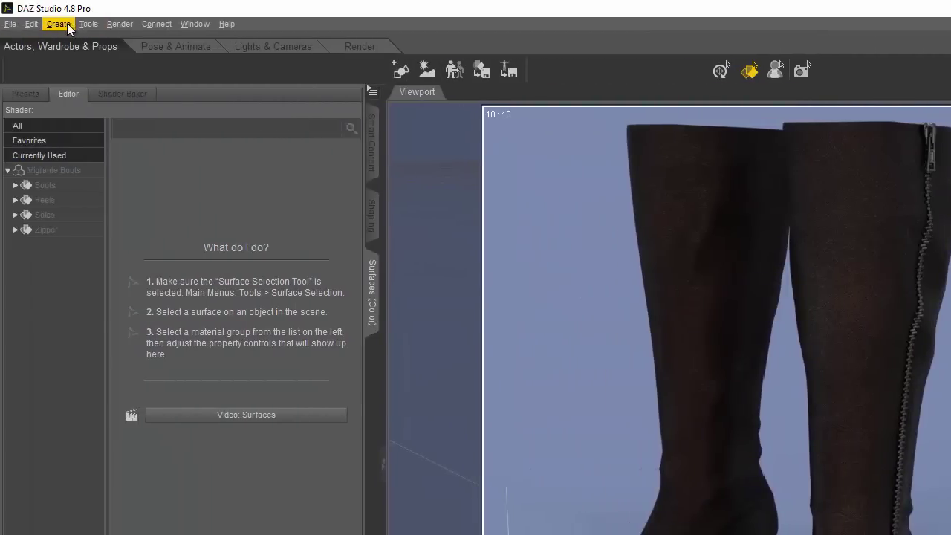
Create a new geometry shell on the boots named 'Botts Dirt Layer'
left_click(59, 24)
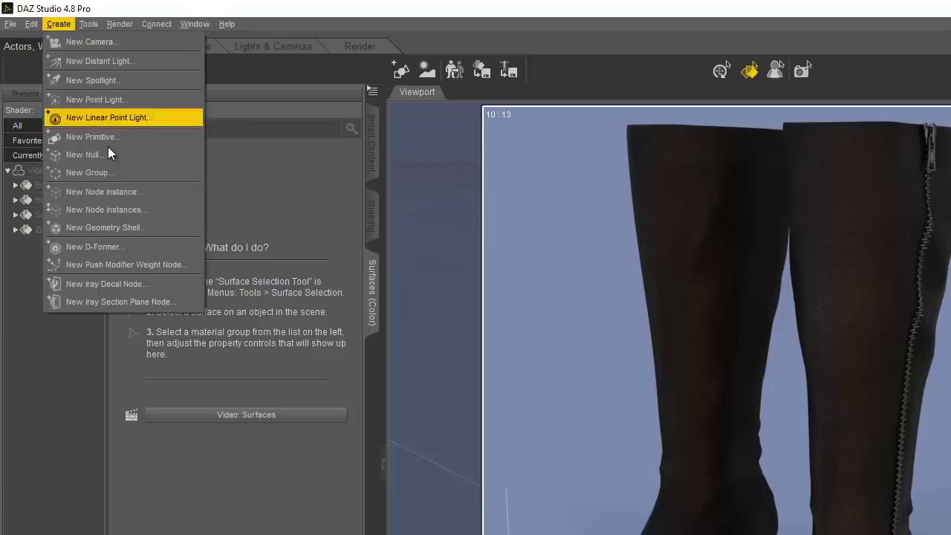
left_click(119, 225)
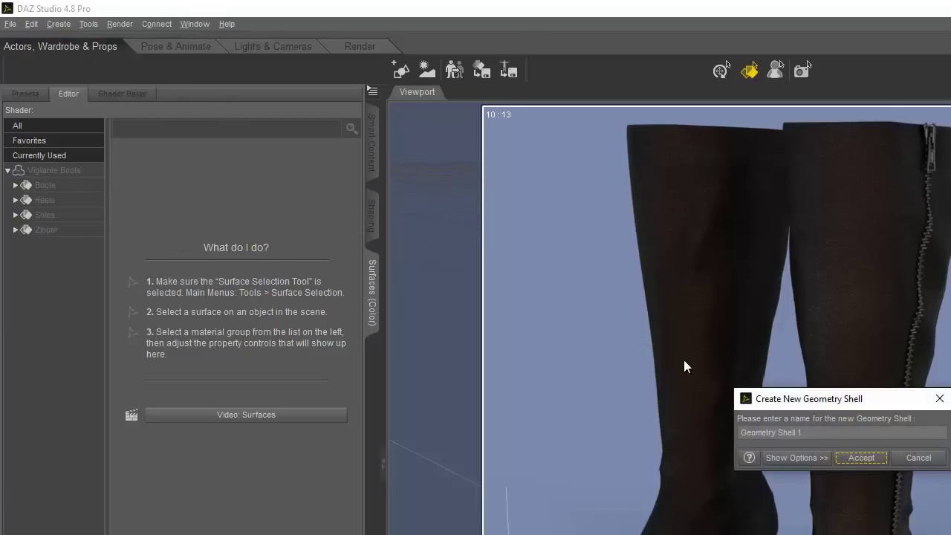
left_click_drag(804, 432, 702, 426)
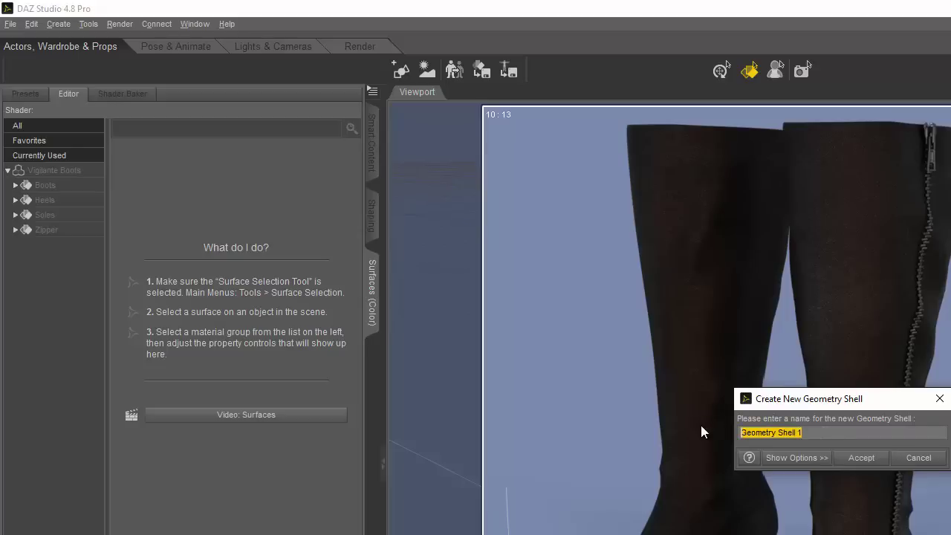
type("Botts")
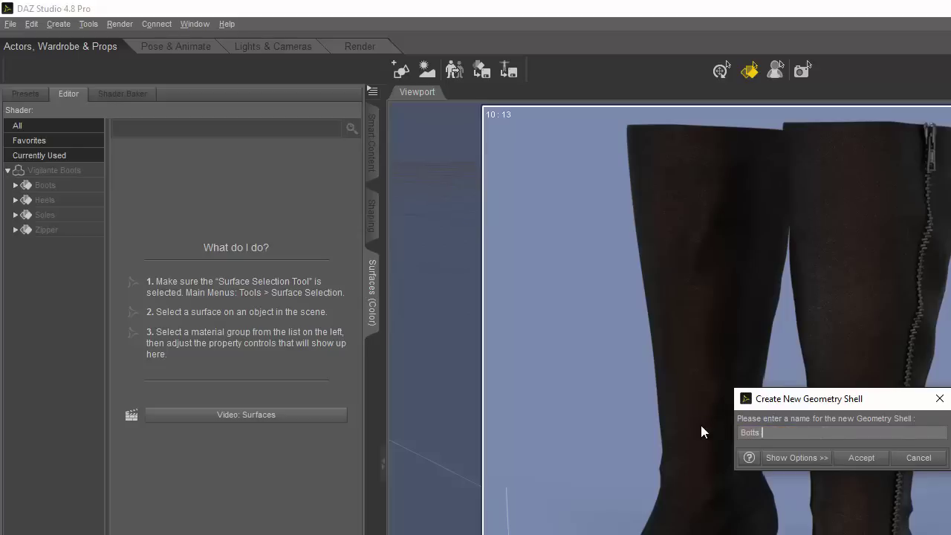
type(" DFirt")
key("BackSpace")
key("BackSpace")
key("BackSpace")
key("BackSpace")
type("irt Layer")
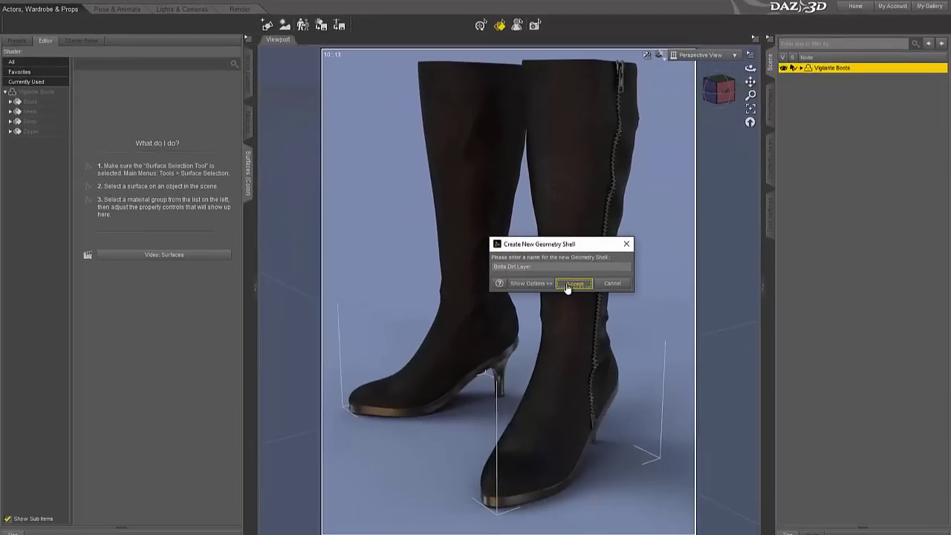
left_click(573, 284)
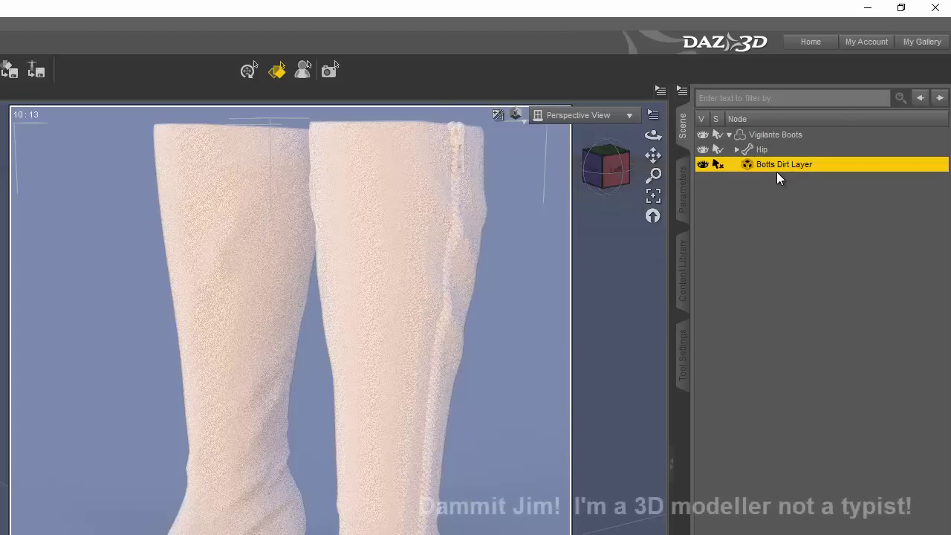
Fix the shell node's misspelled name so it reads 'Boots Dirt Layer'
right_click(777, 173)
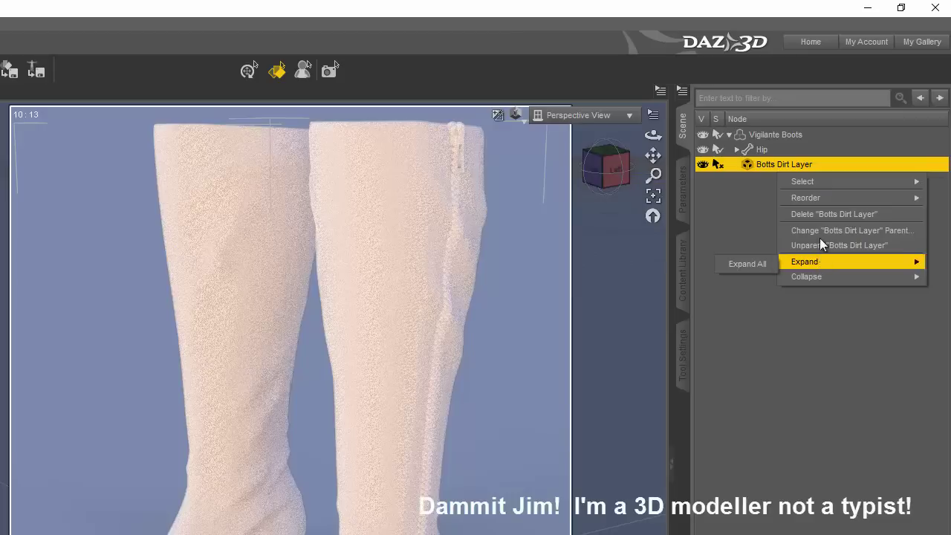
left_click(806, 163)
right_click(806, 163)
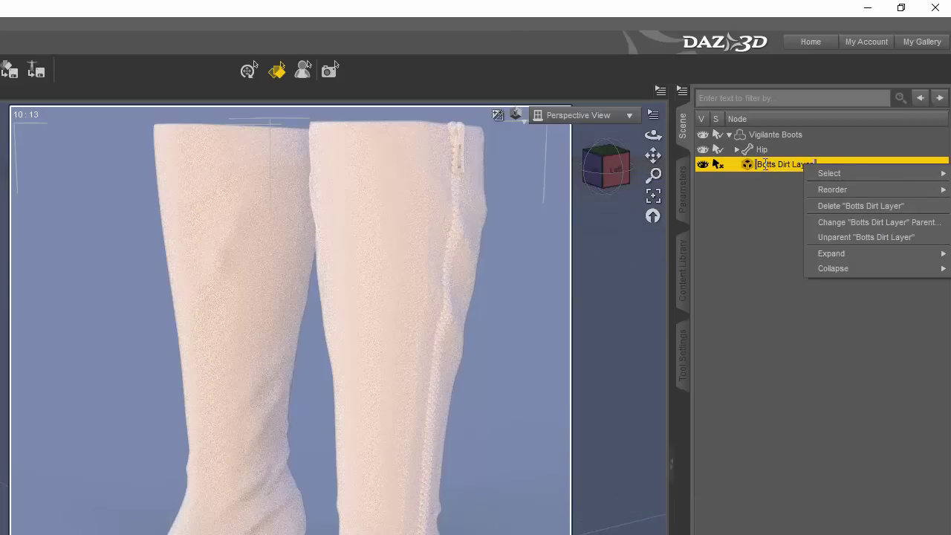
left_click(770, 168)
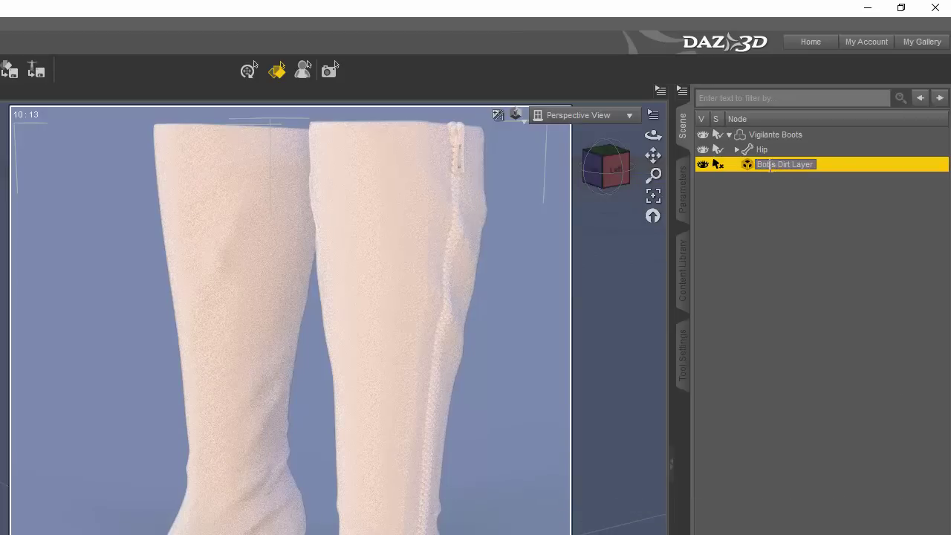
type("o")
key("Delete")
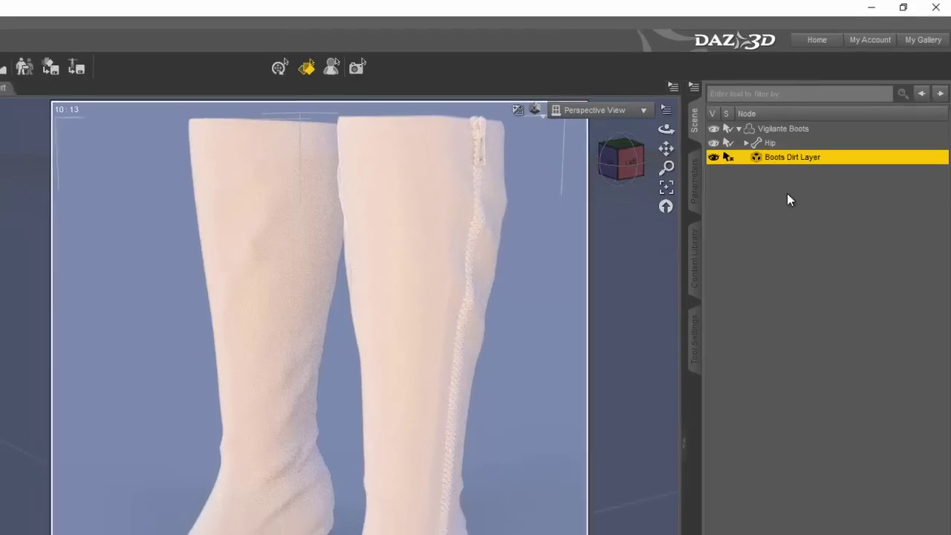
left_click(772, 199)
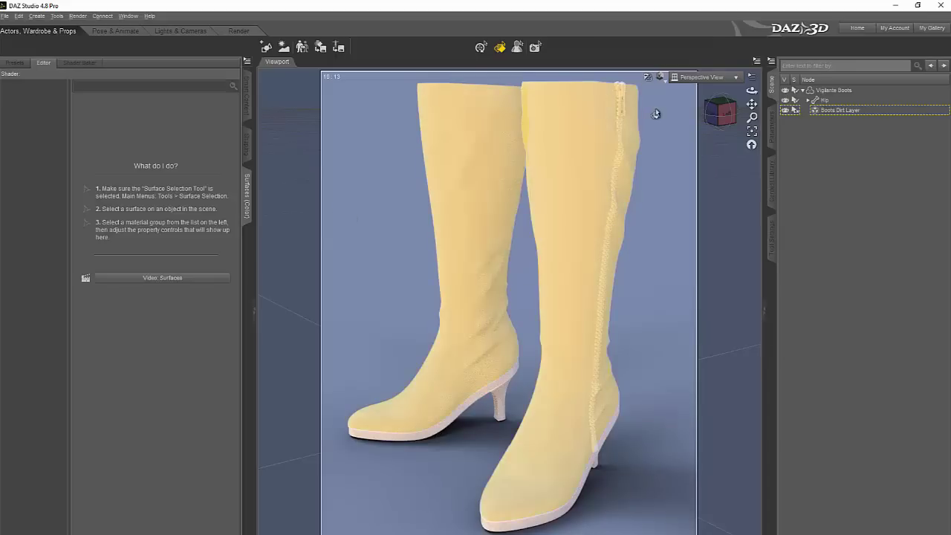
Select Boots Dirt Layer and expand its Boots, Heels, Soles and Zipper surfaces in Surfaces
left_click(839, 110)
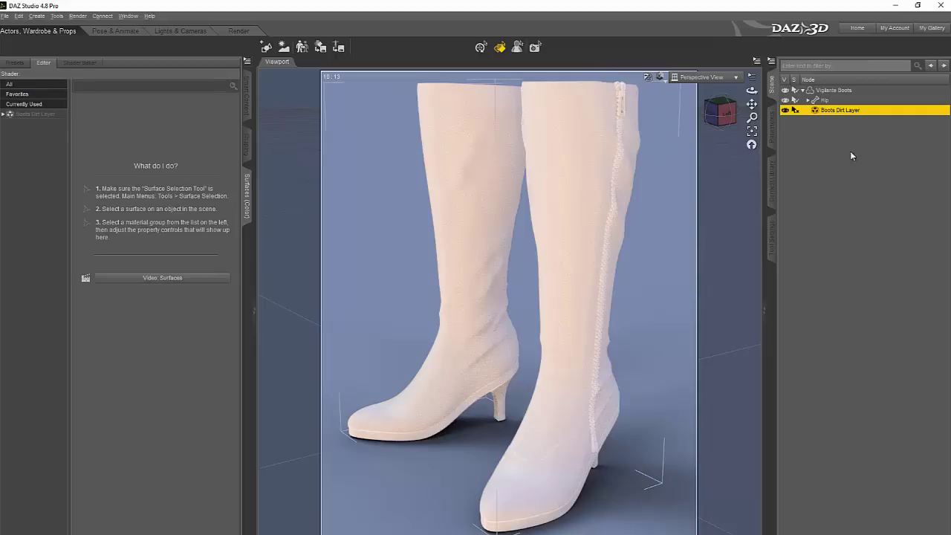
left_click(31, 114)
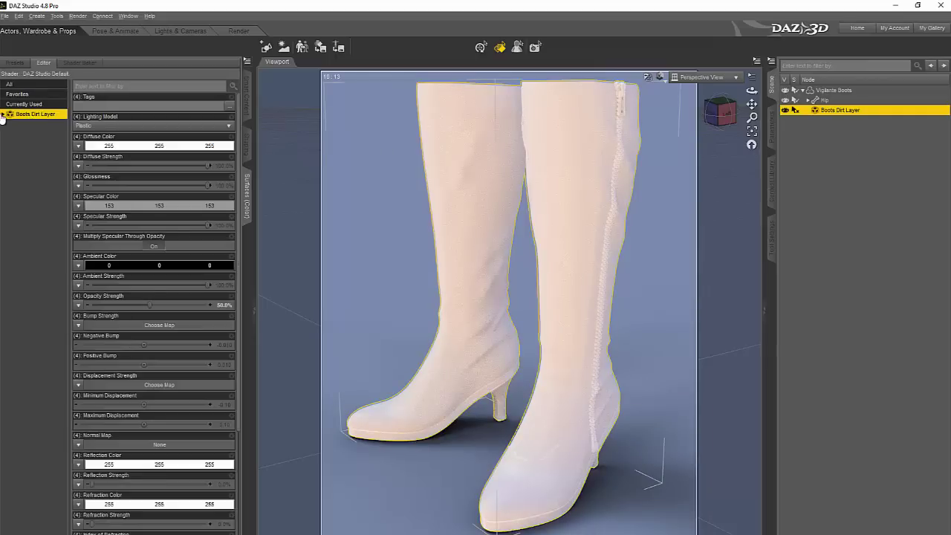
left_click(3, 114)
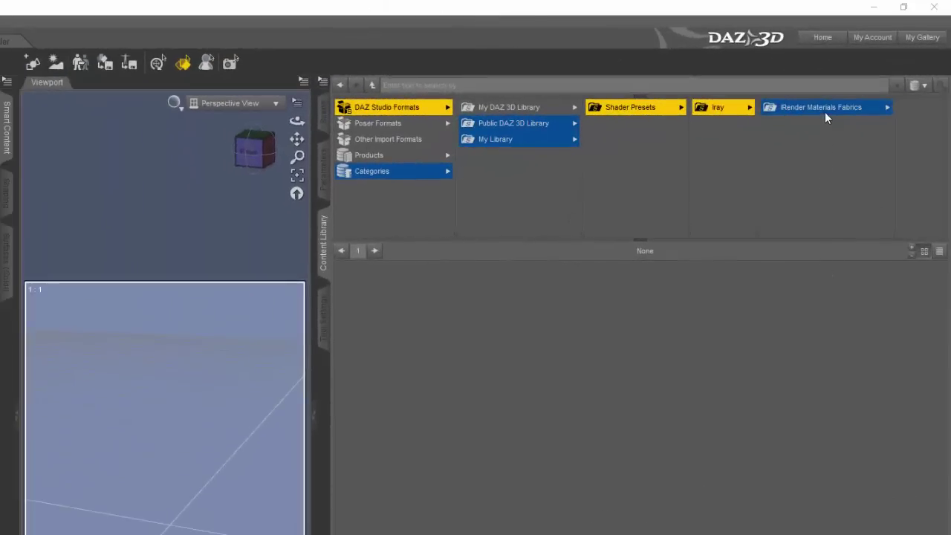
Browse the iRender Materials Fabrics preset folders, ending on the Dirt Geometry Shell presets
left_click(825, 108)
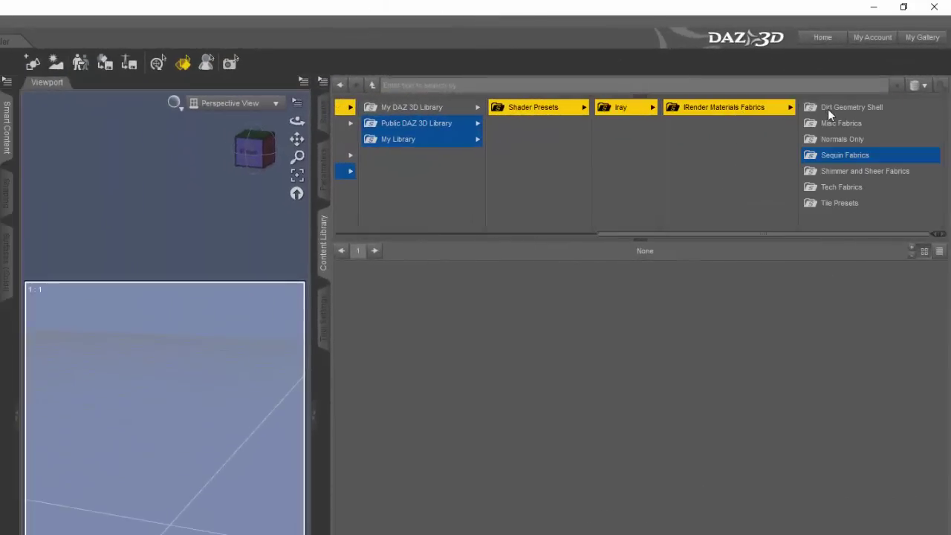
left_click(831, 202)
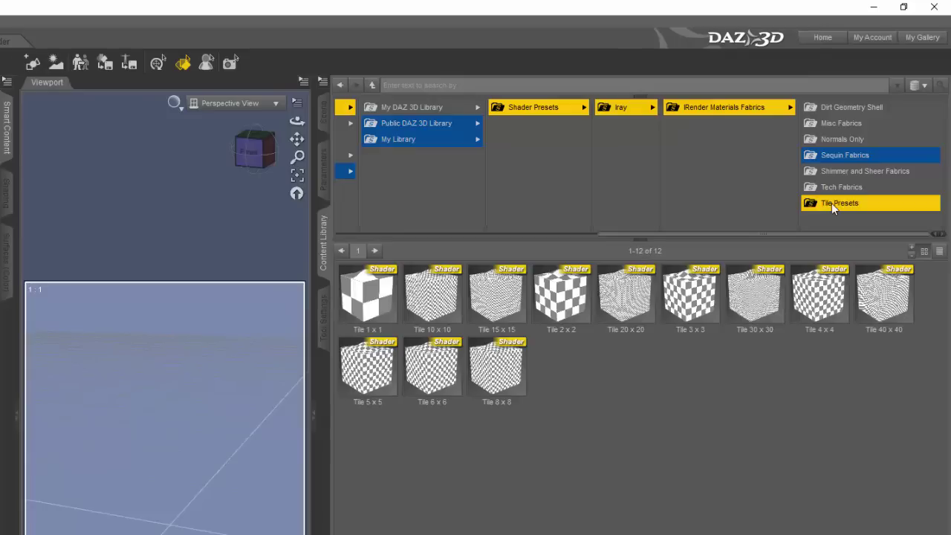
left_click(836, 186)
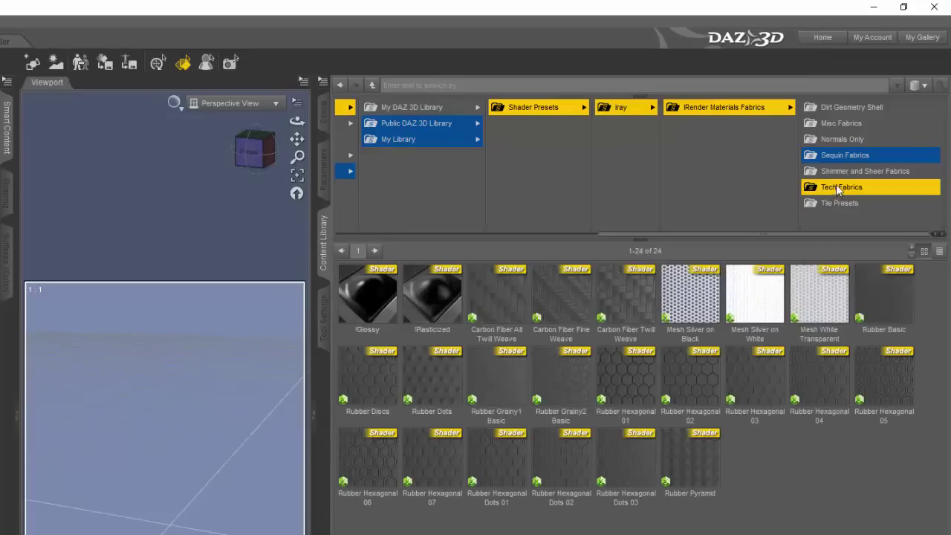
left_click(839, 172)
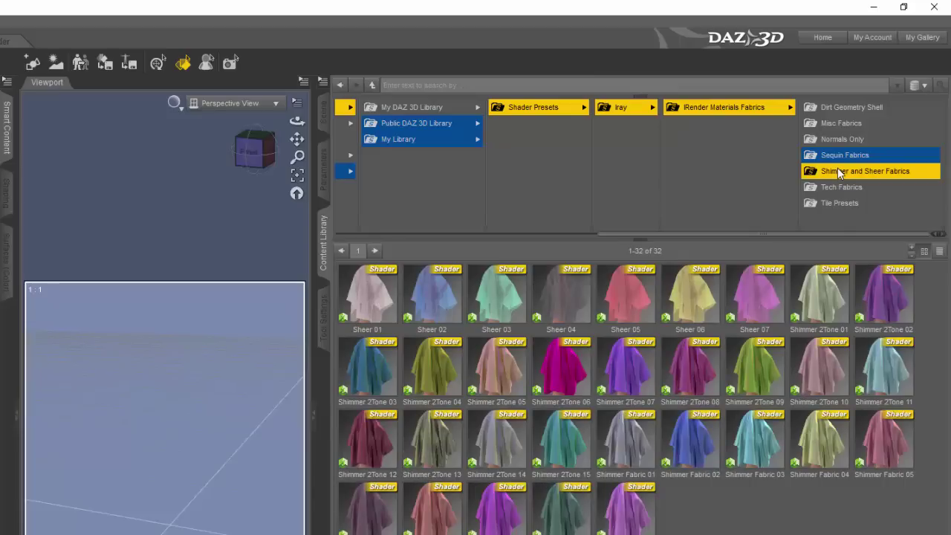
left_click(841, 156)
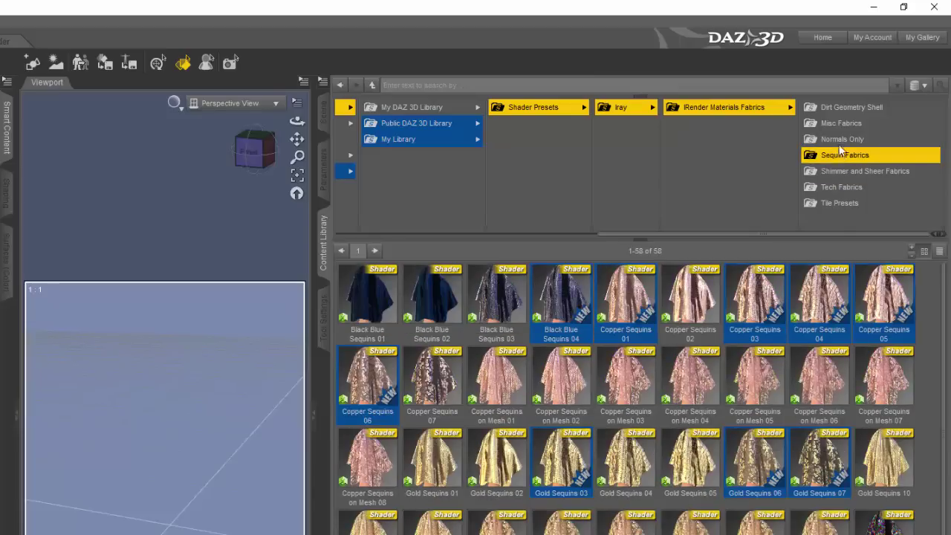
left_click(841, 140)
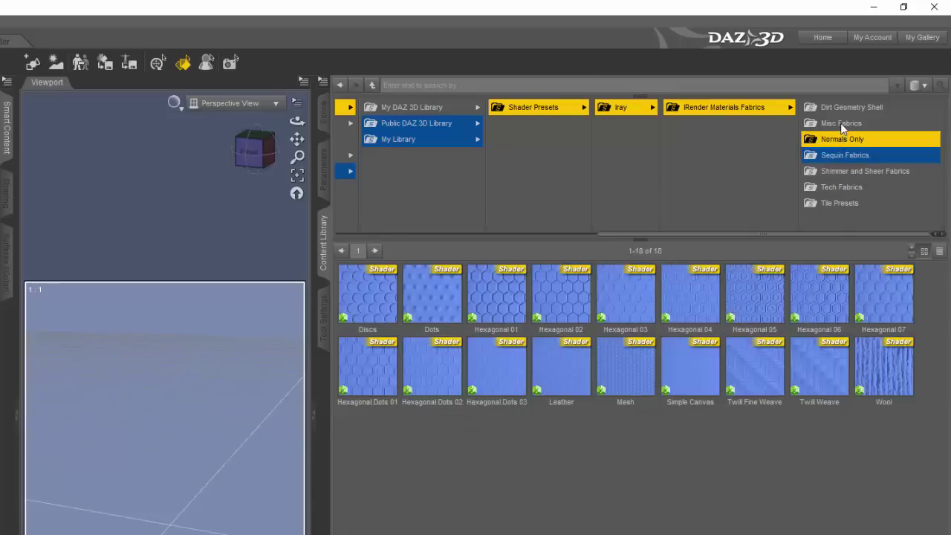
left_click(842, 124)
left_click(844, 110)
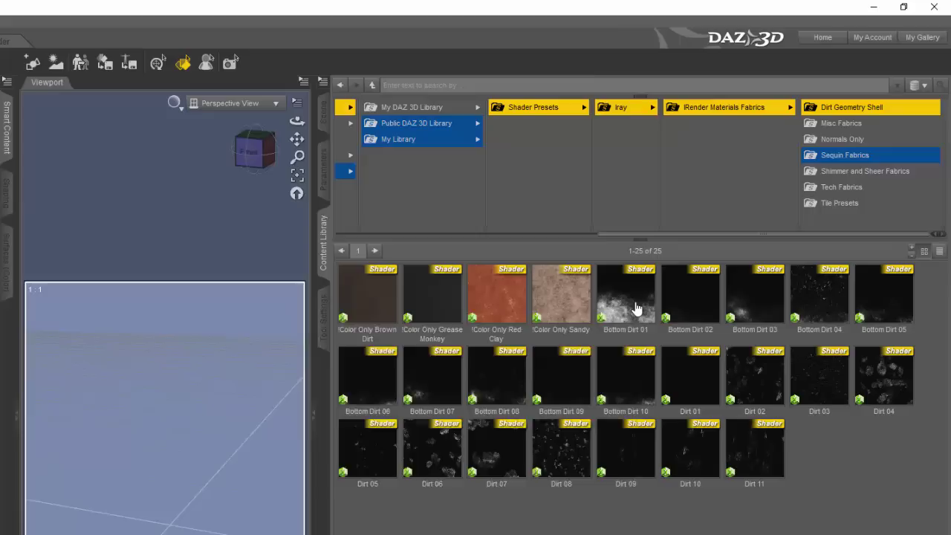
mouse_move(637, 376)
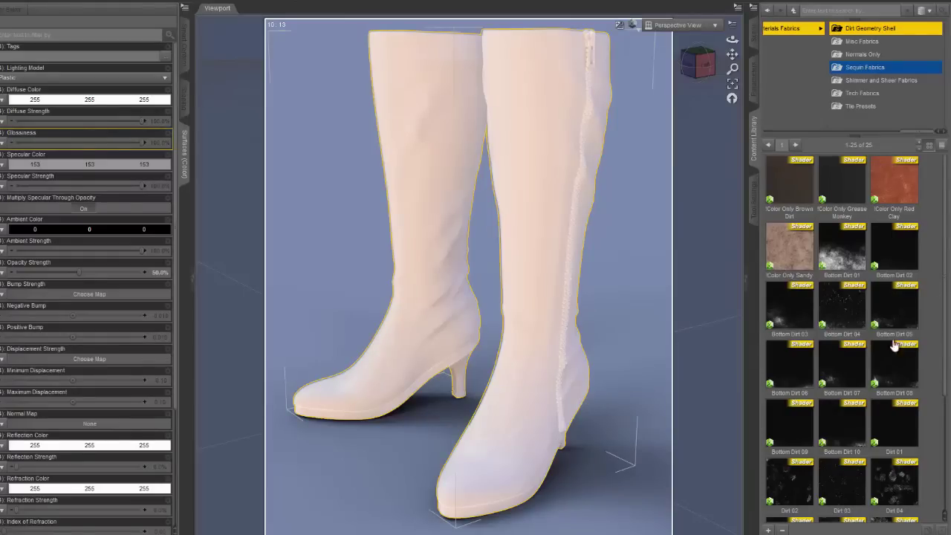
Try the Bottom Dirt 03 shader, then replace it with Bottom Dirt 04
double_click(793, 312)
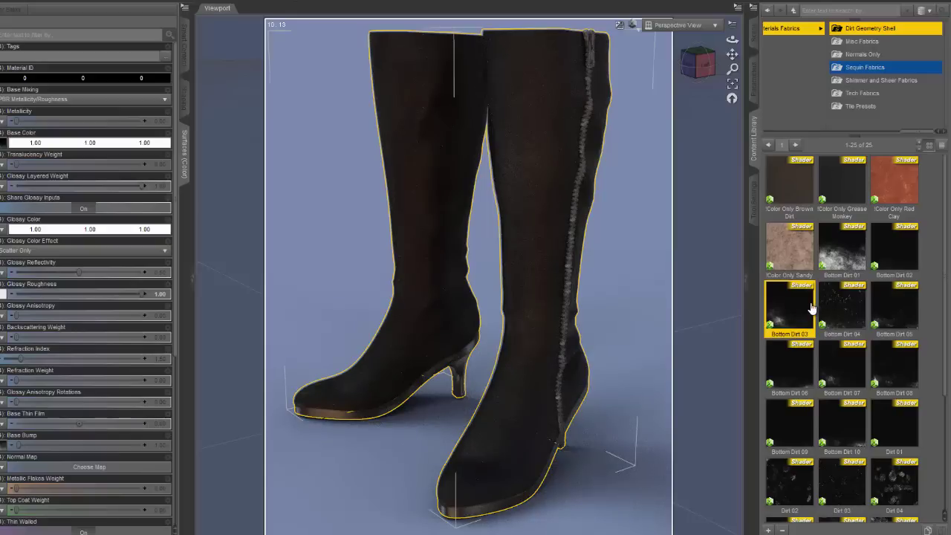
mouse_move(795, 319)
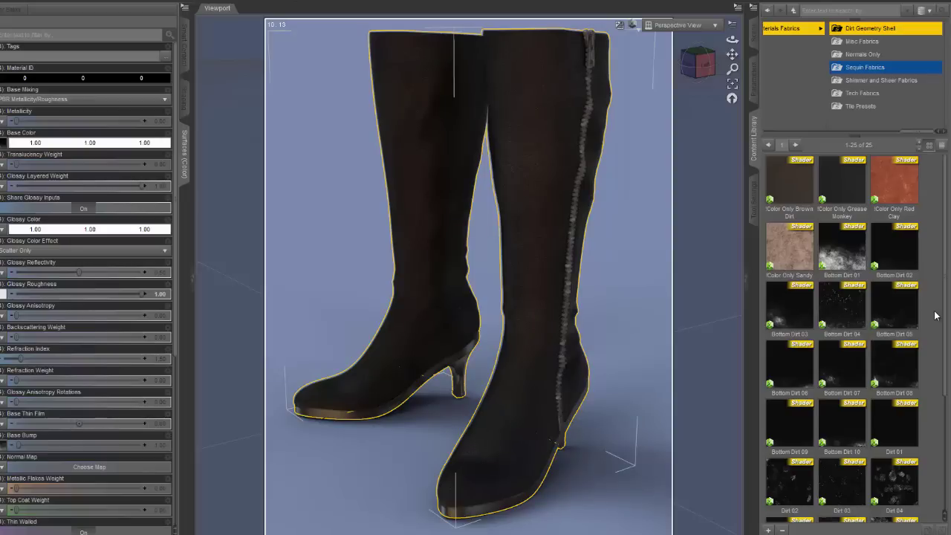
double_click(845, 319)
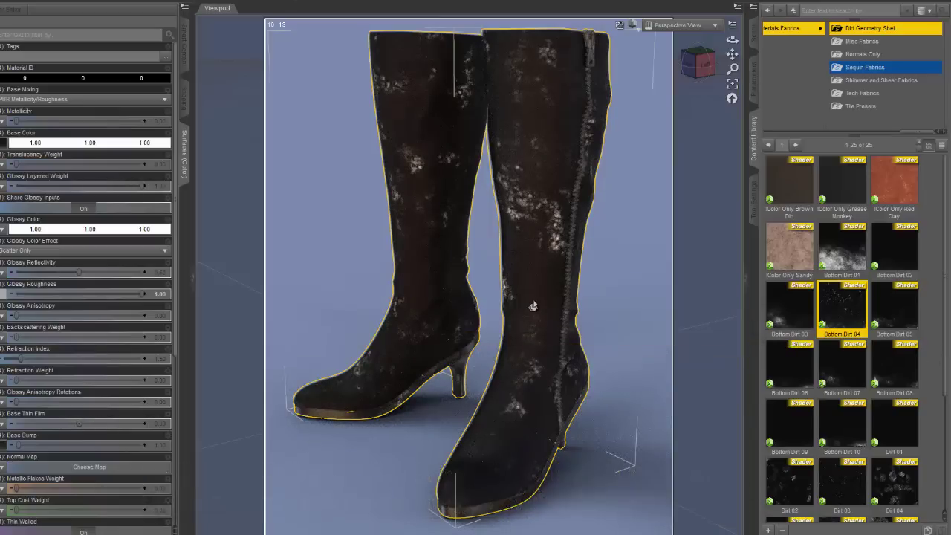
Set the dirt shell's Horizontal Offset to 0.025 in the Surfaces pane
scroll(178, 297, "down", 5)
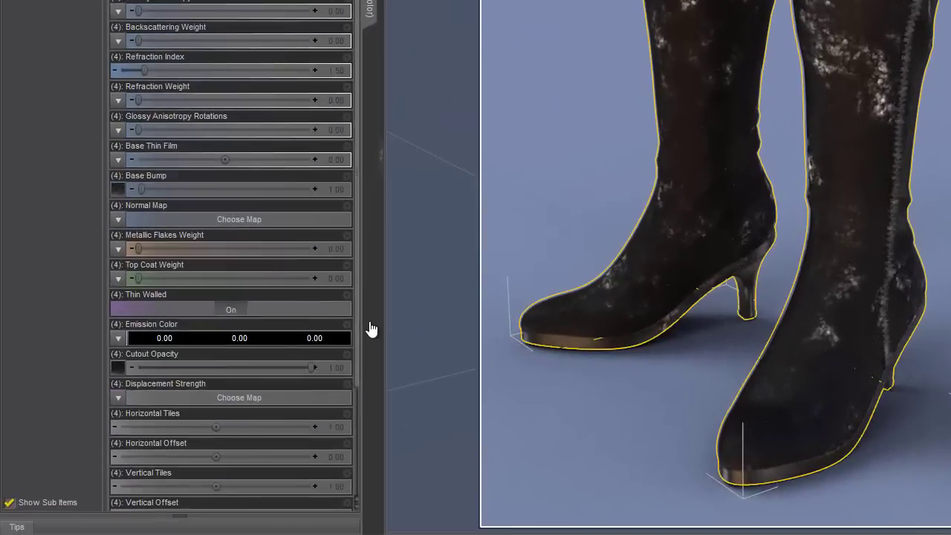
scroll(364, 401, "down", 3)
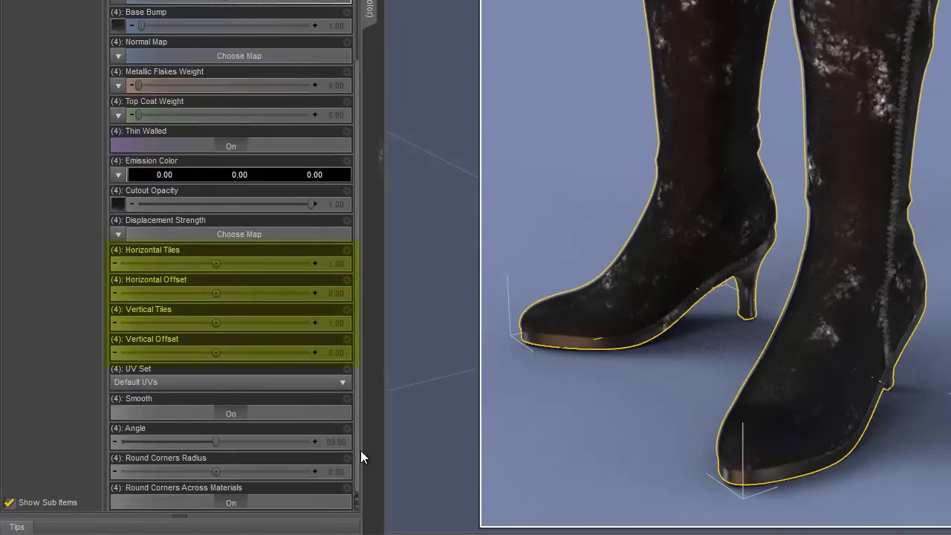
left_click(164, 300)
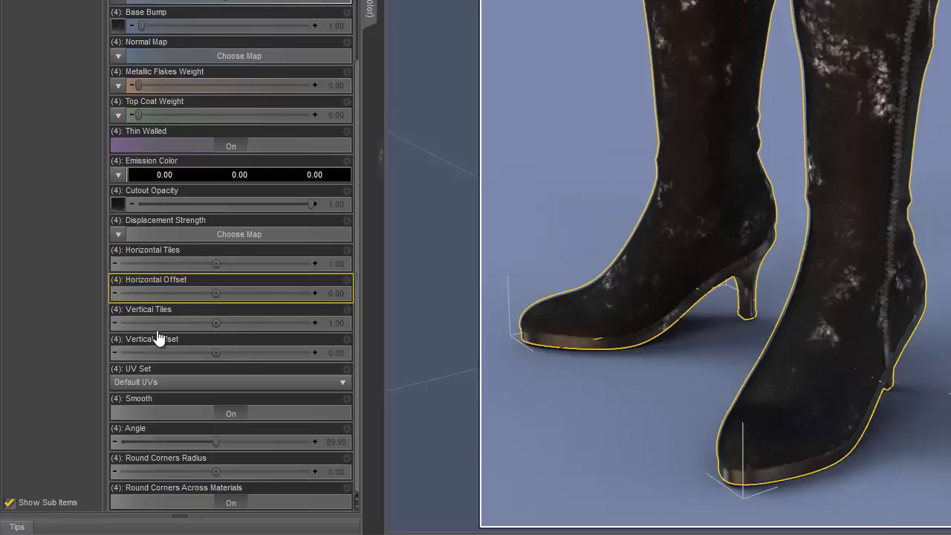
mouse_move(244, 301)
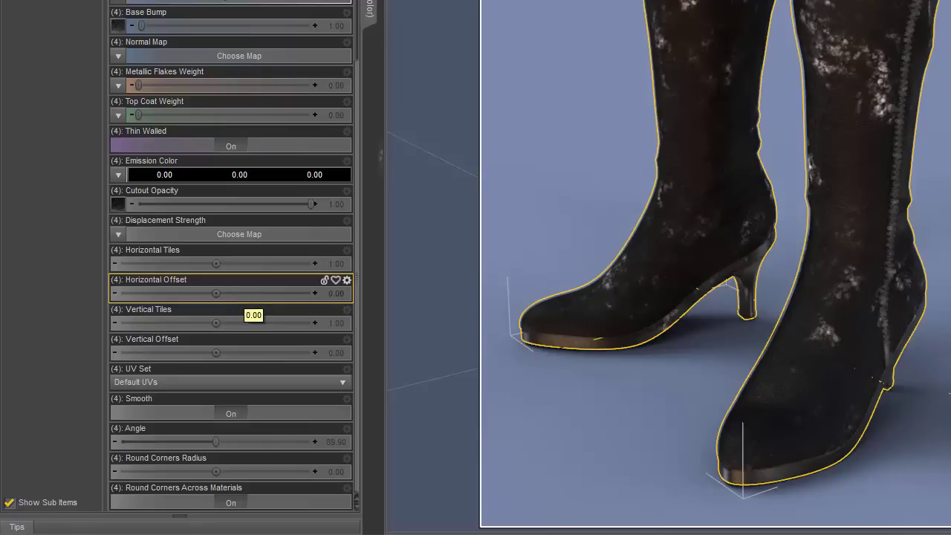
left_click_drag(216, 293, 220, 293)
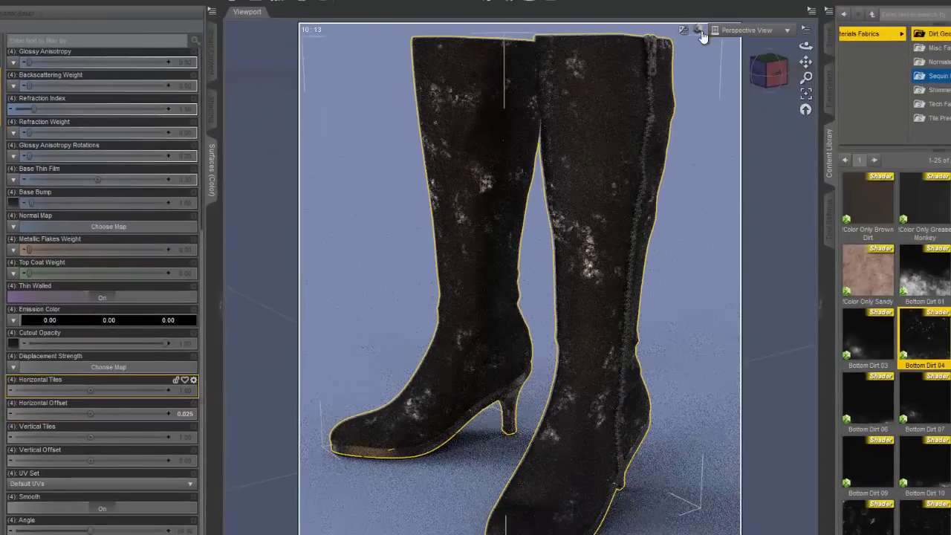
Switch the viewport to Texture Shaded and push the dirt offset slider further
left_click(699, 30)
left_click(694, 146)
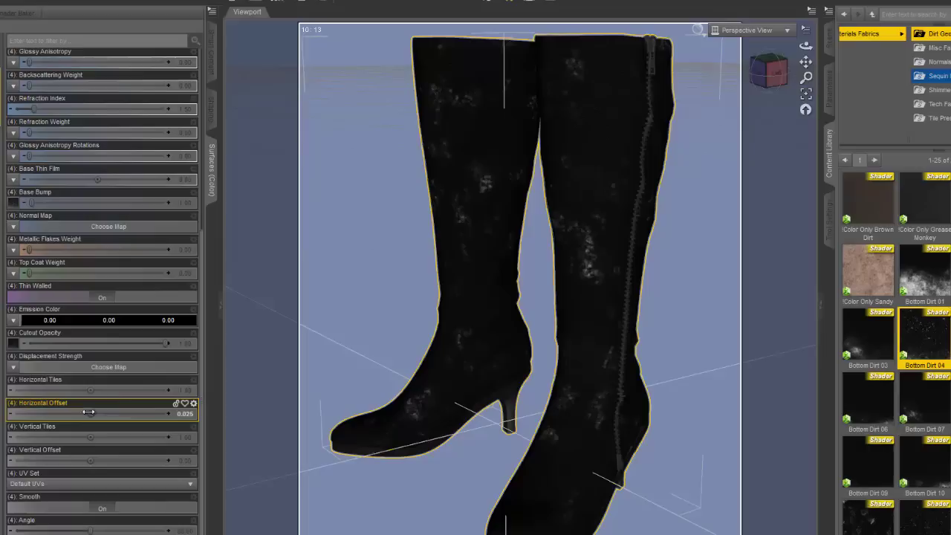
mouse_move(90, 414)
left_mouse_down()
mouse_move(107, 414)
mouse_move(89, 413)
left_mouse_up()
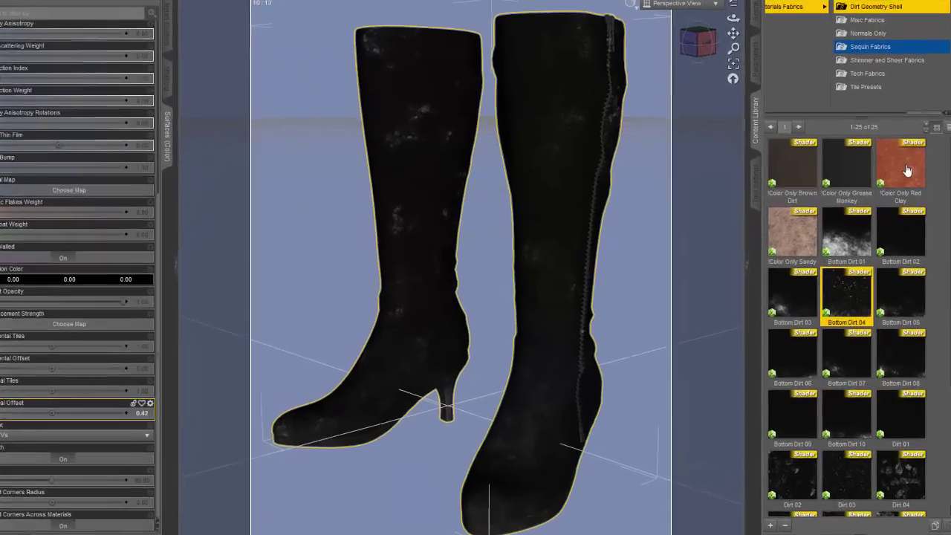
Apply the !Color Only Red Clay preset and preview the boots in NVIDIA Iray
double_click(906, 168)
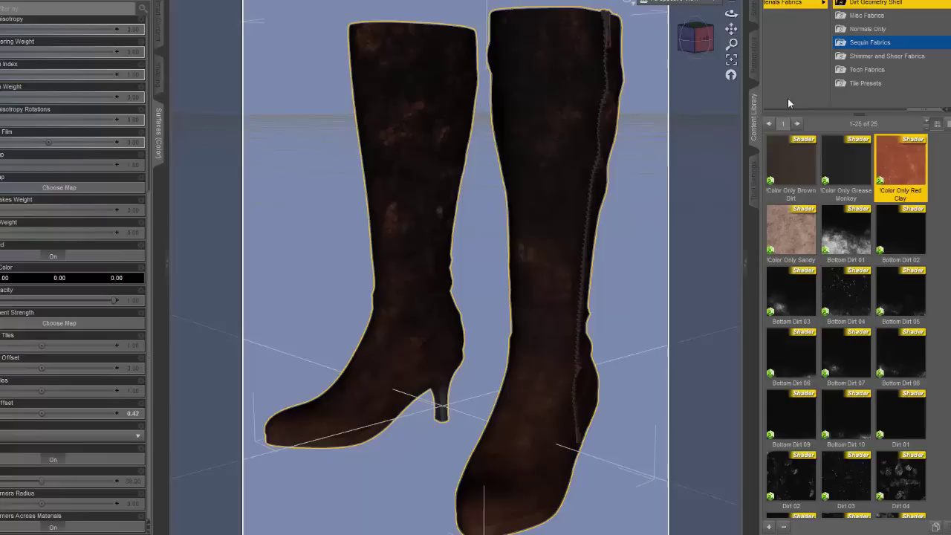
left_click(634, 7)
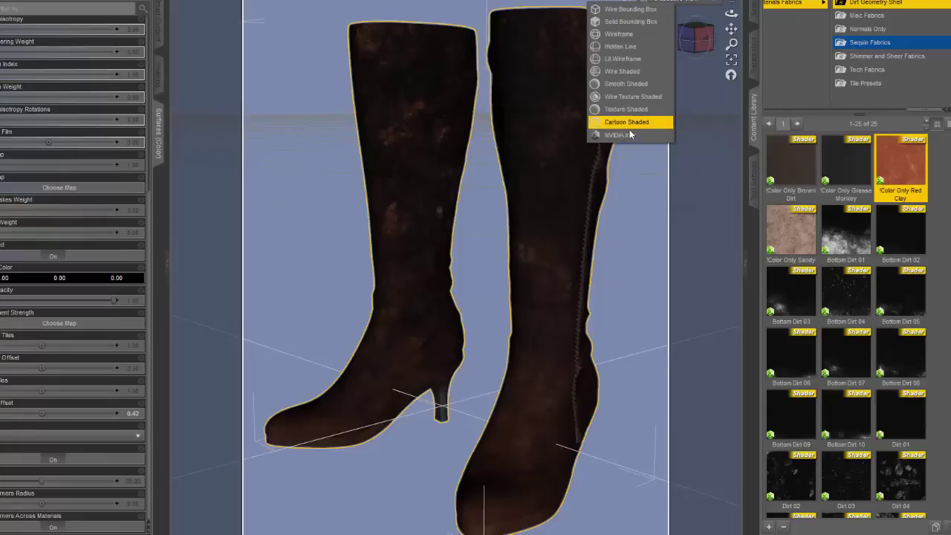
left_click(631, 136)
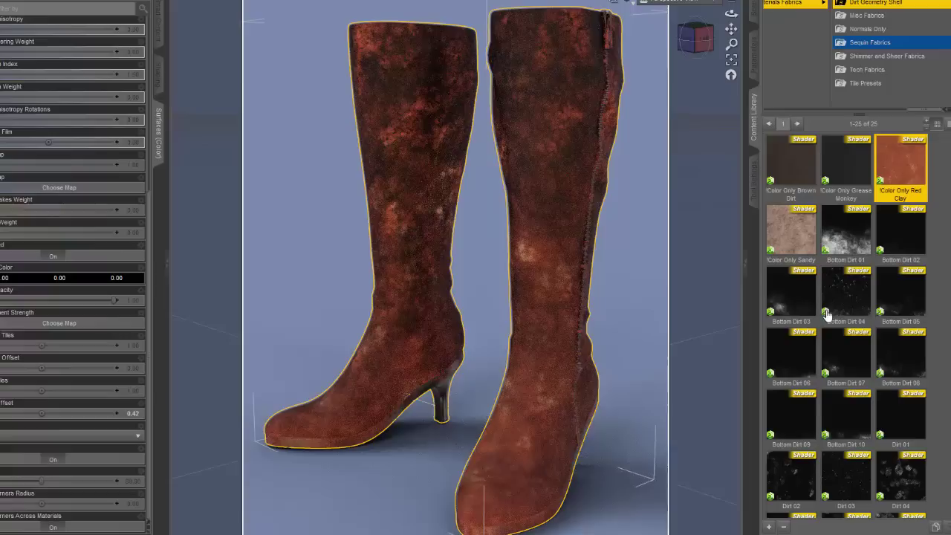
left_click(940, 354)
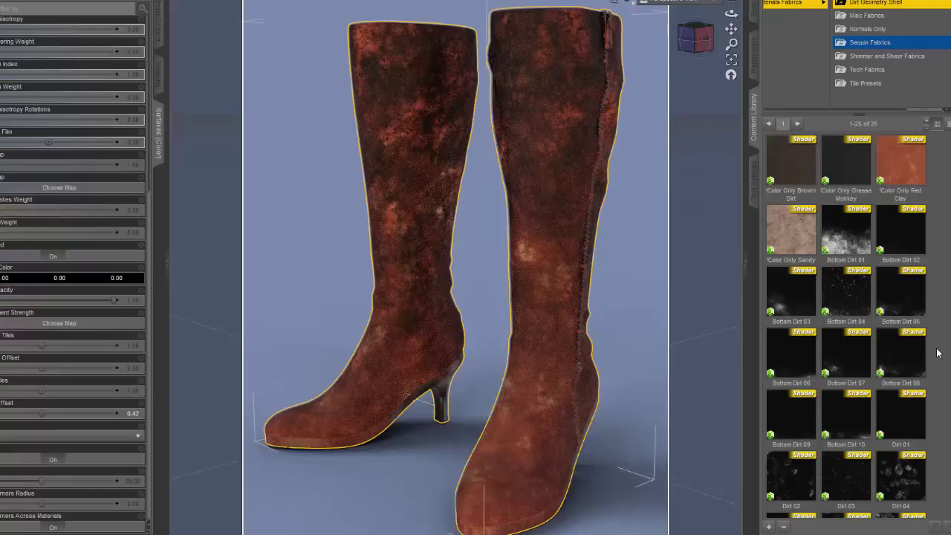